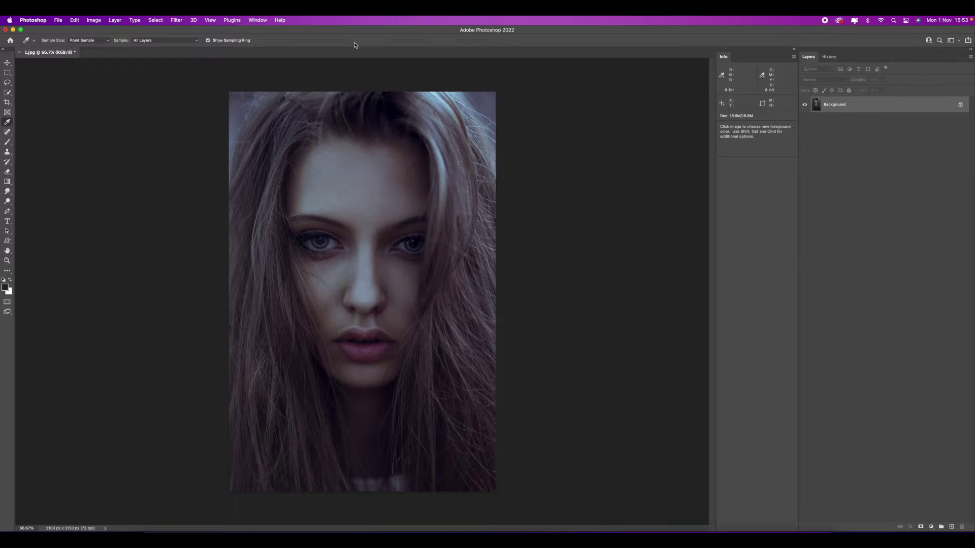
Add an empty Layer 1 above the portrait's Background layer.
left_click(258, 21)
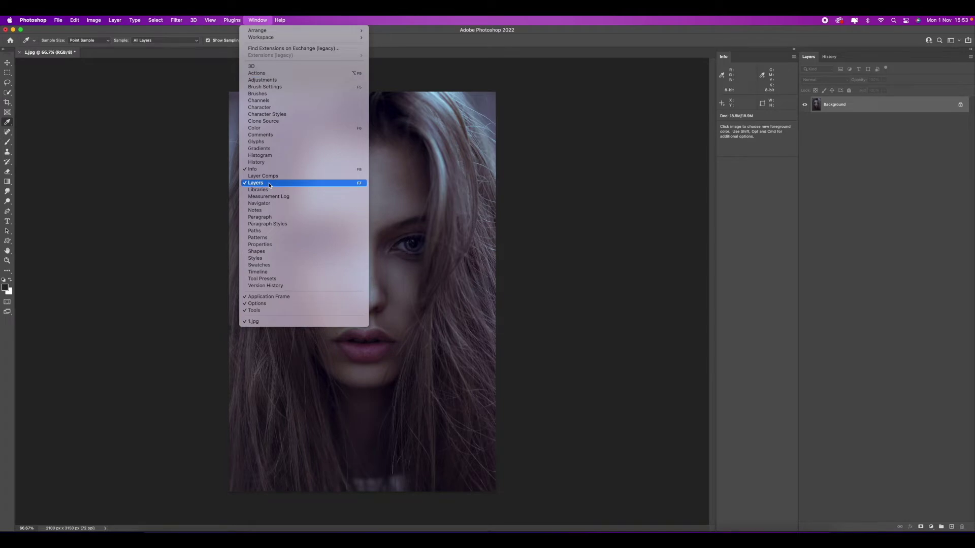
left_click(259, 19)
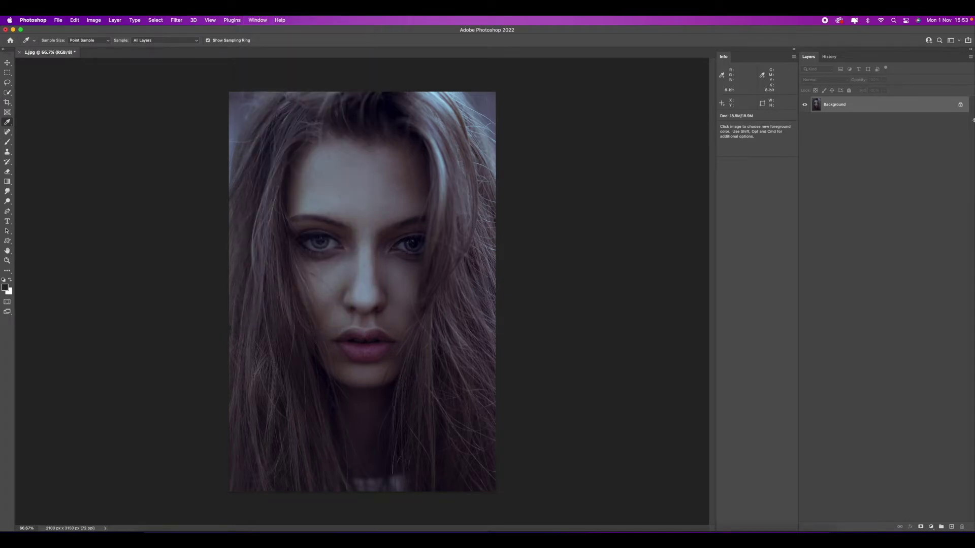
left_click(952, 527)
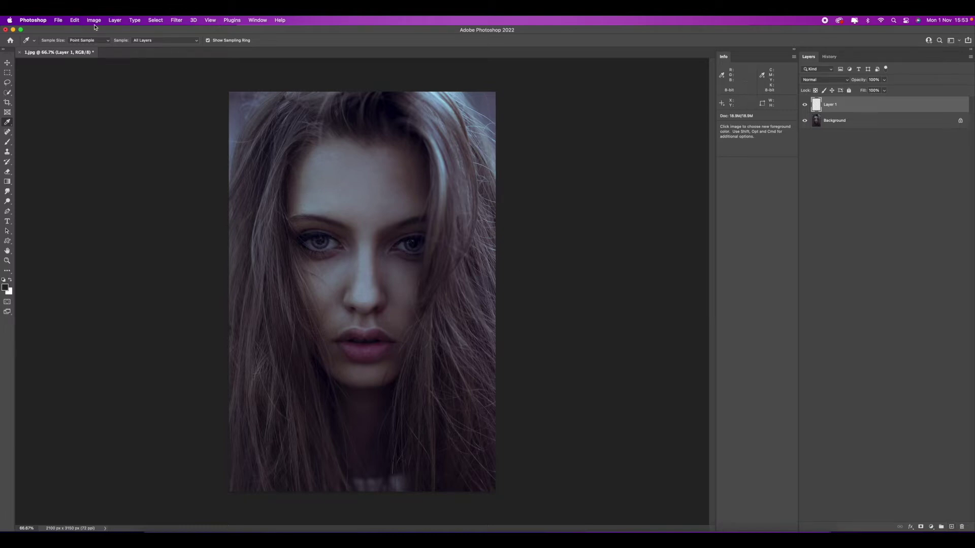
Fill Layer 1 with 50% Gray at Normal mode and 100% opacity.
left_click(78, 22)
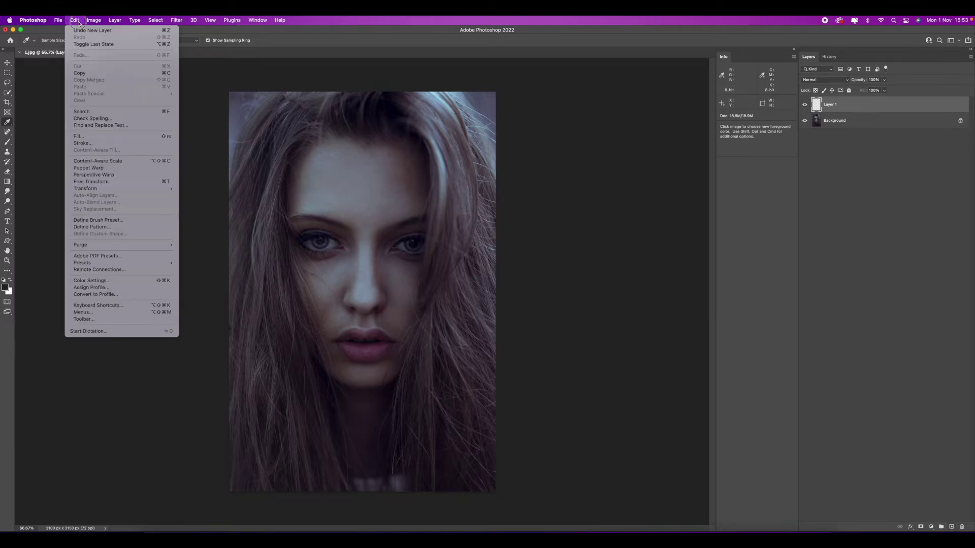
left_click(84, 136)
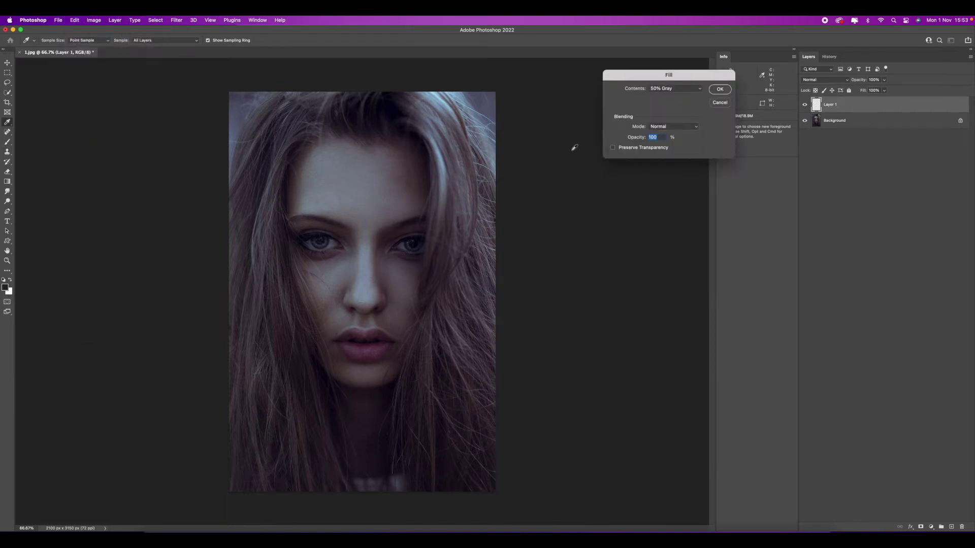
left_click(672, 90)
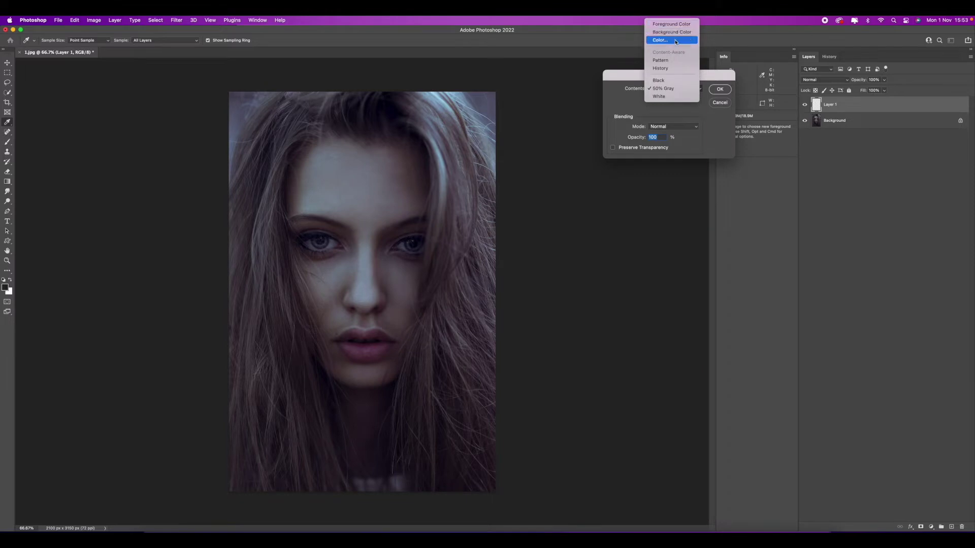
left_click(674, 89)
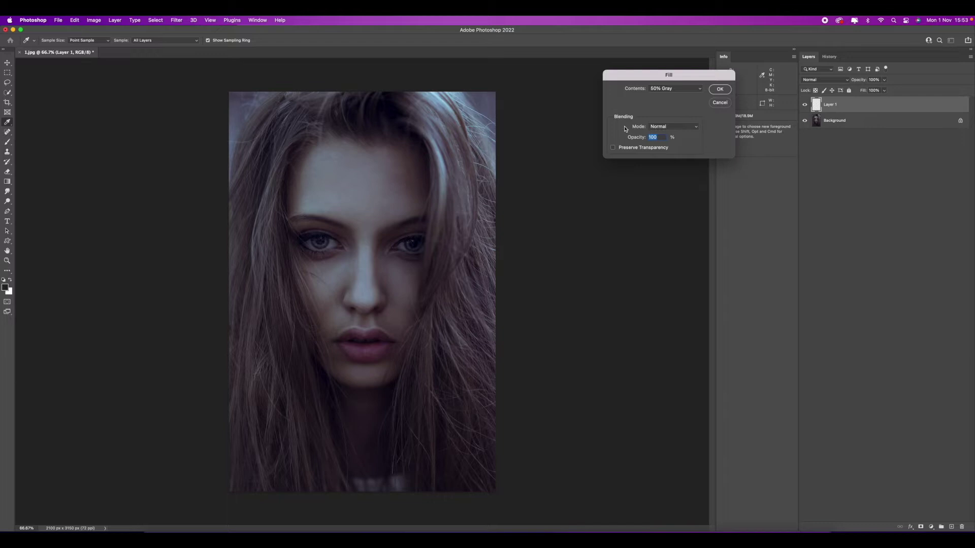
left_click(684, 127)
left_click(683, 129)
left_click(720, 91)
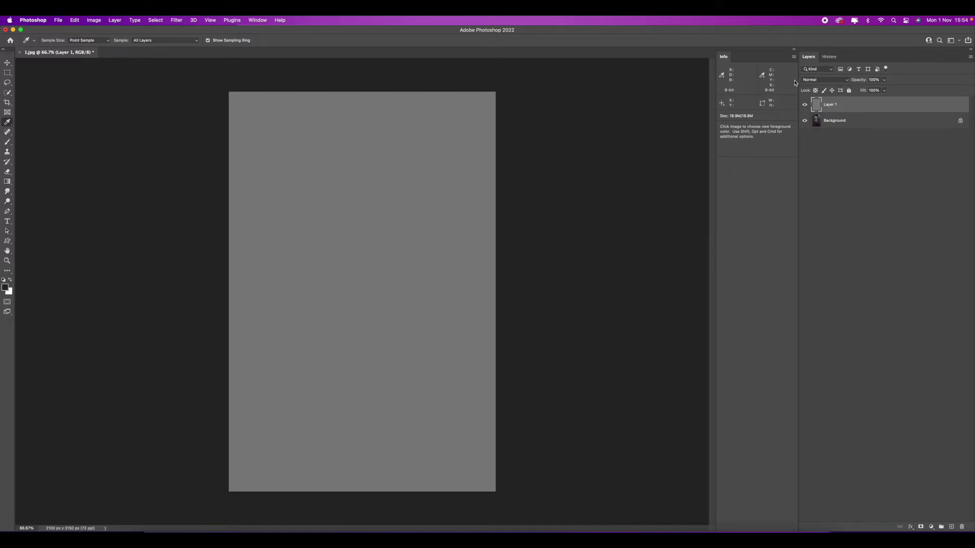
Set Layer 1's blend mode to Difference, giving an inverted, greenish portrait.
left_click(846, 81)
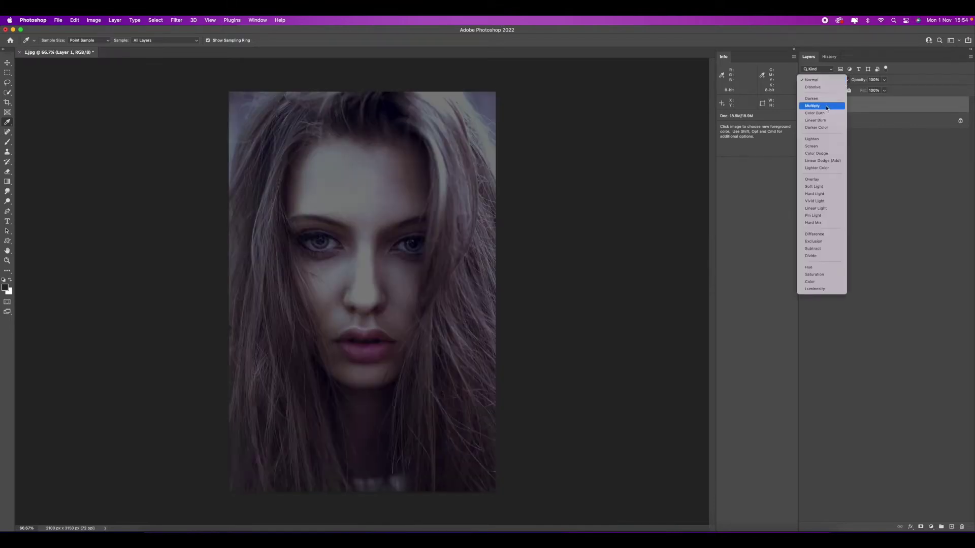
left_click(823, 235)
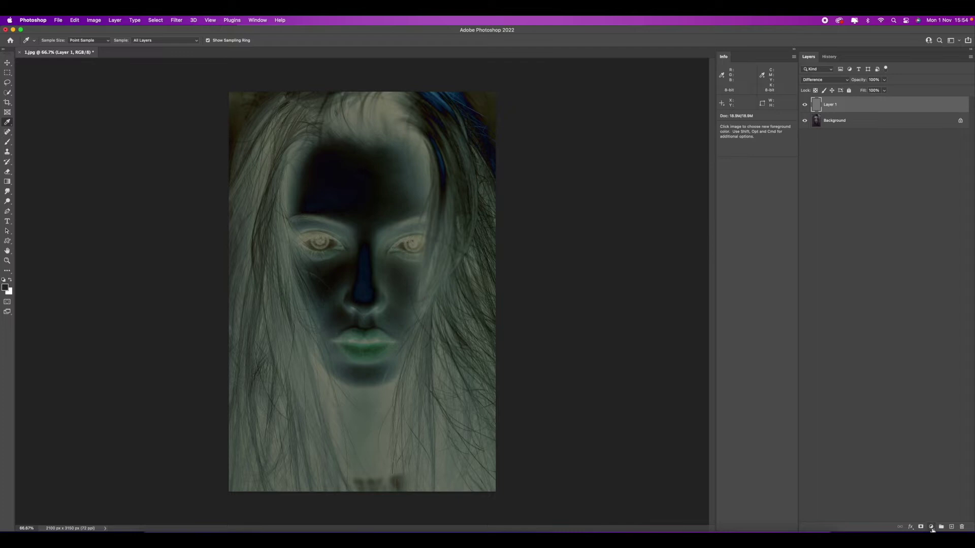
Add a Threshold adjustment layer with Threshold Level 15.
left_click(931, 527)
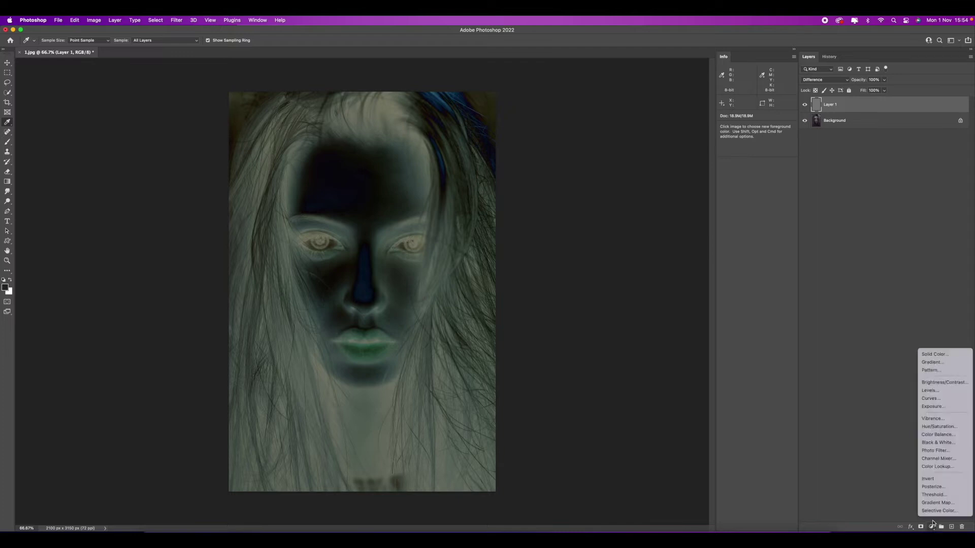
left_click(949, 495)
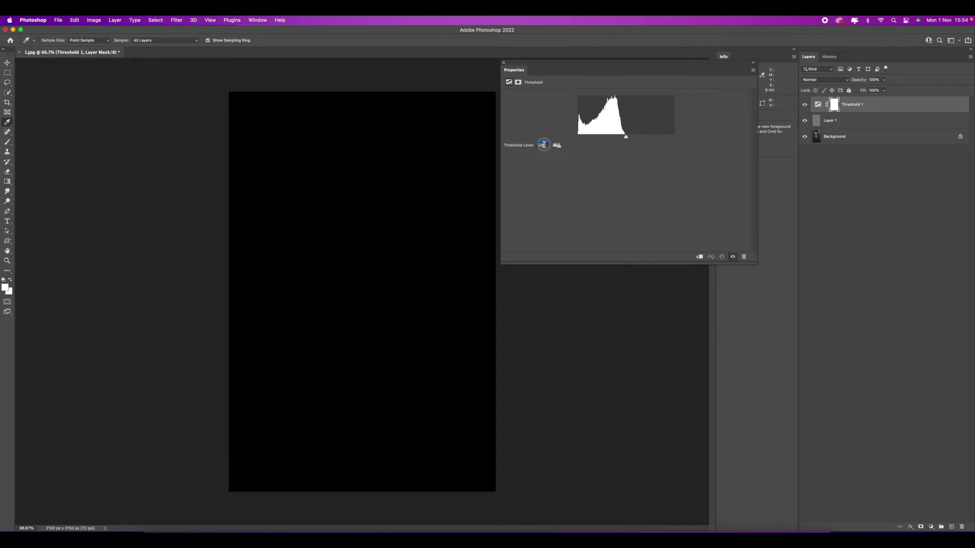
type("15")
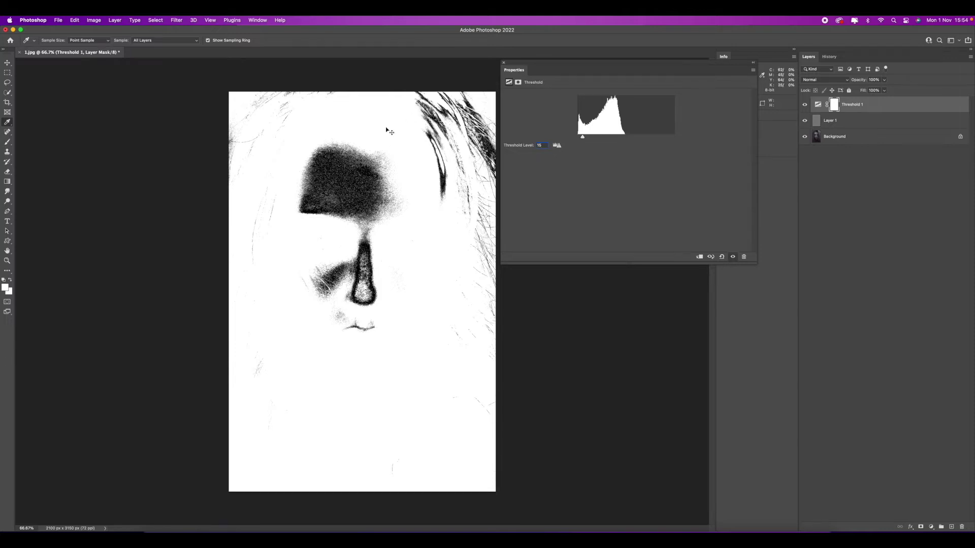
Zoom into the forehead and mark the darkest threshold patch with color sampler #1.
left_click(503, 63)
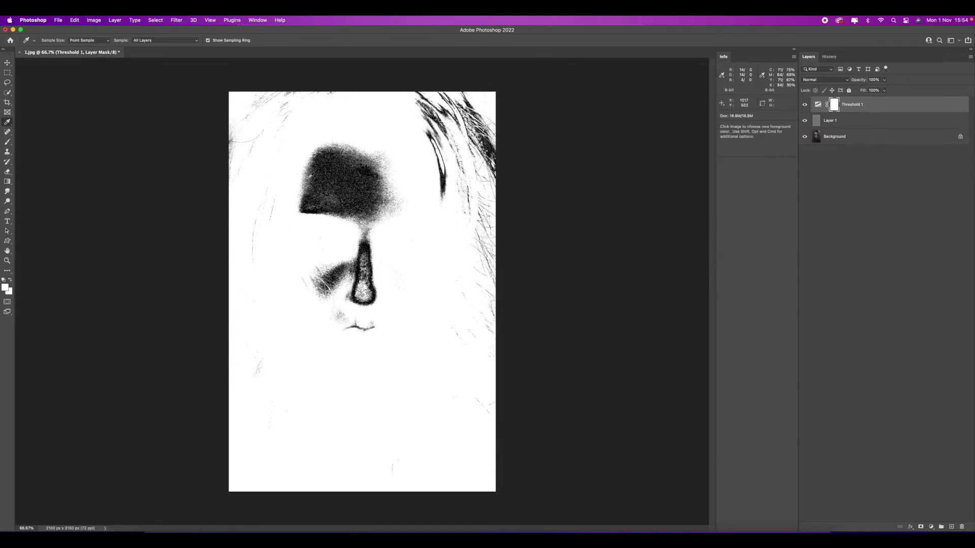
key("super+0")
key("super+equal")
key("super+equal")
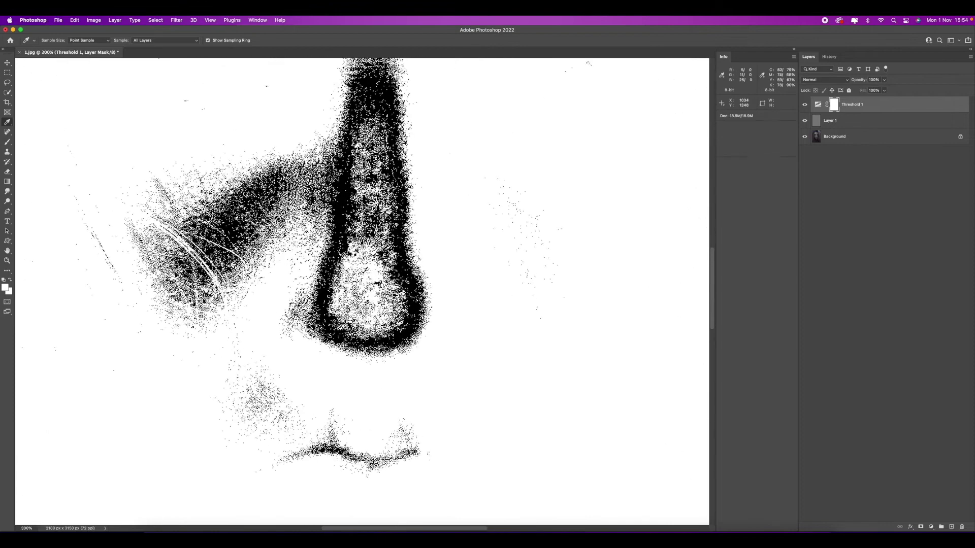
scroll(346, 162, "up", 10)
scroll(346, 162, "left", 3)
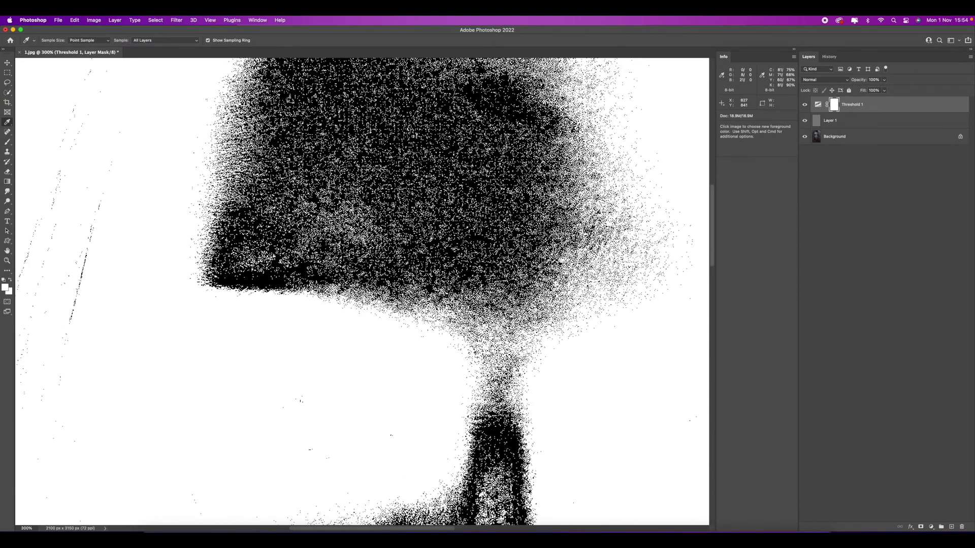
key("super+equal")
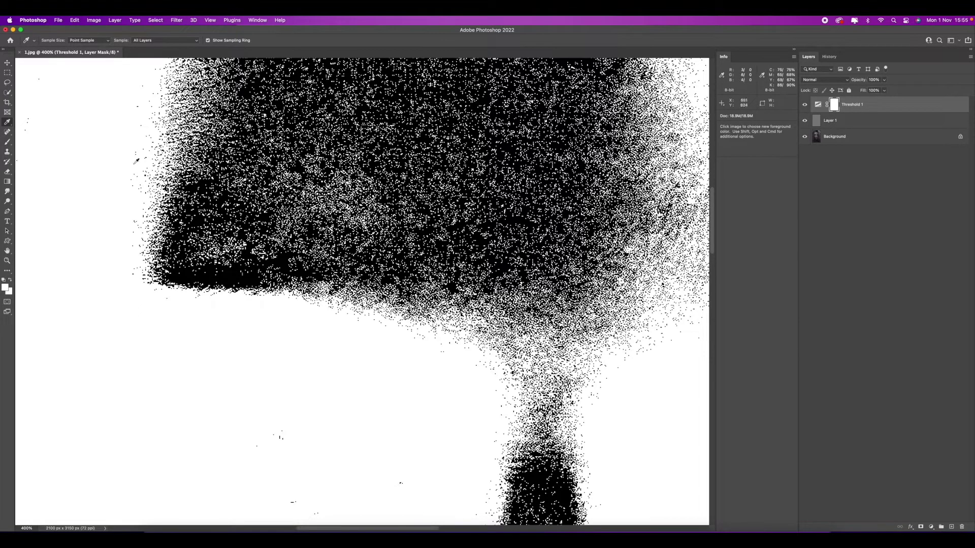
right_click(8, 124)
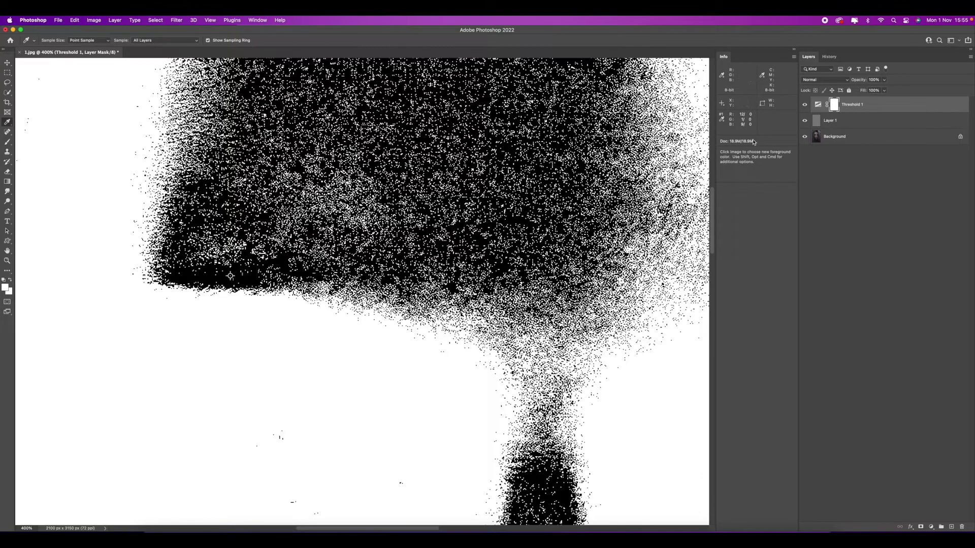
key("super+minus")
key("super+minus")
key("super+minus")
key("super+minus")
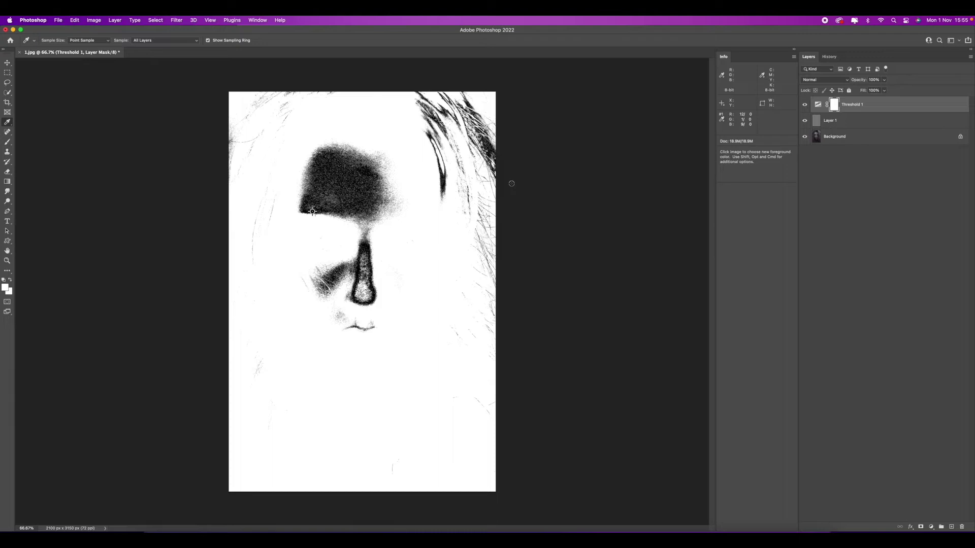
Hide Threshold 1 and Layer 1 to reveal the original colour portrait.
left_click(804, 105)
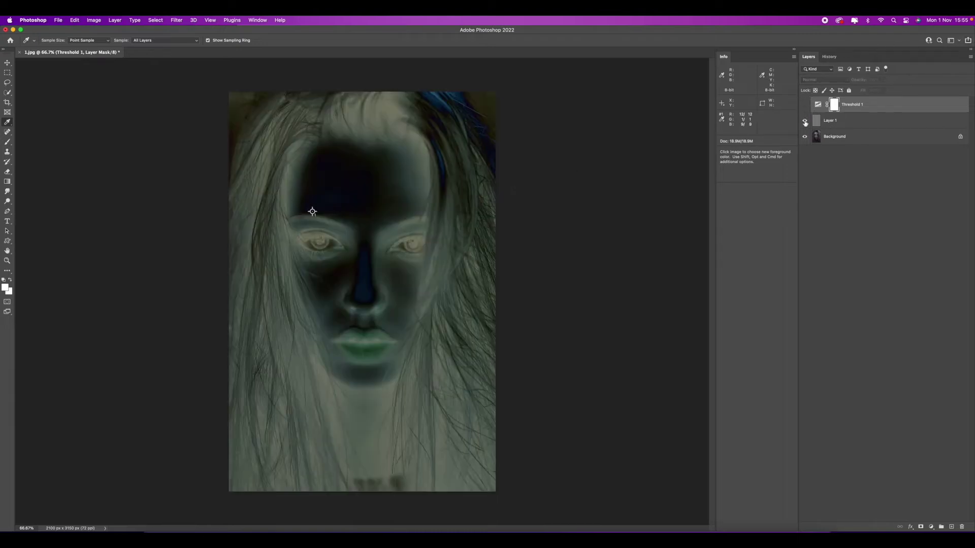
left_click(805, 121)
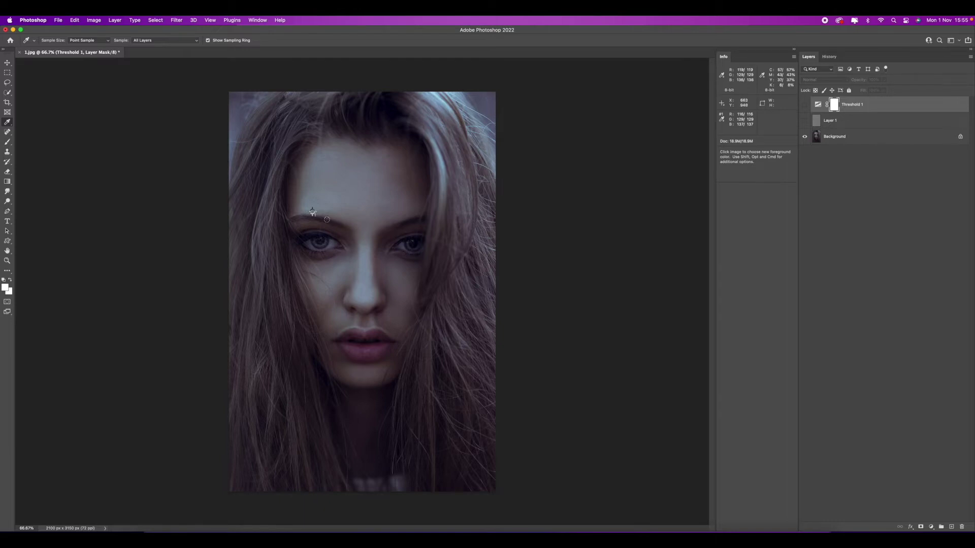
left_click(931, 527)
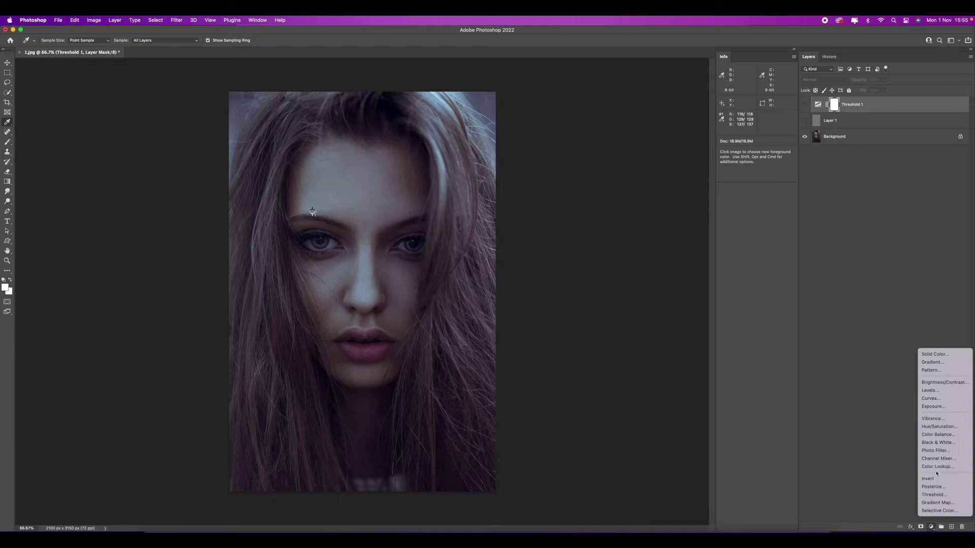
Add a Curves adjustment and set its gray point from the forehead skin, warming the portrait.
left_click(936, 399)
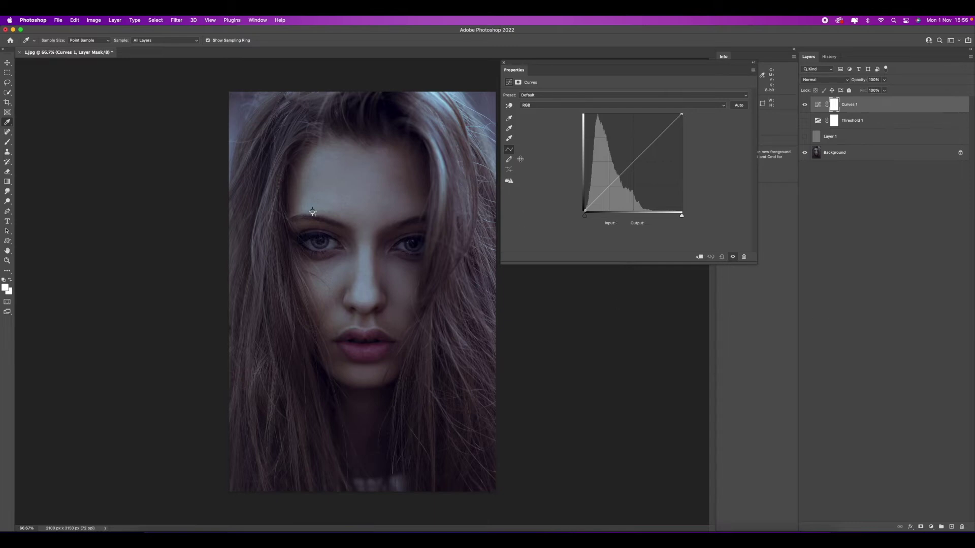
left_click(510, 129)
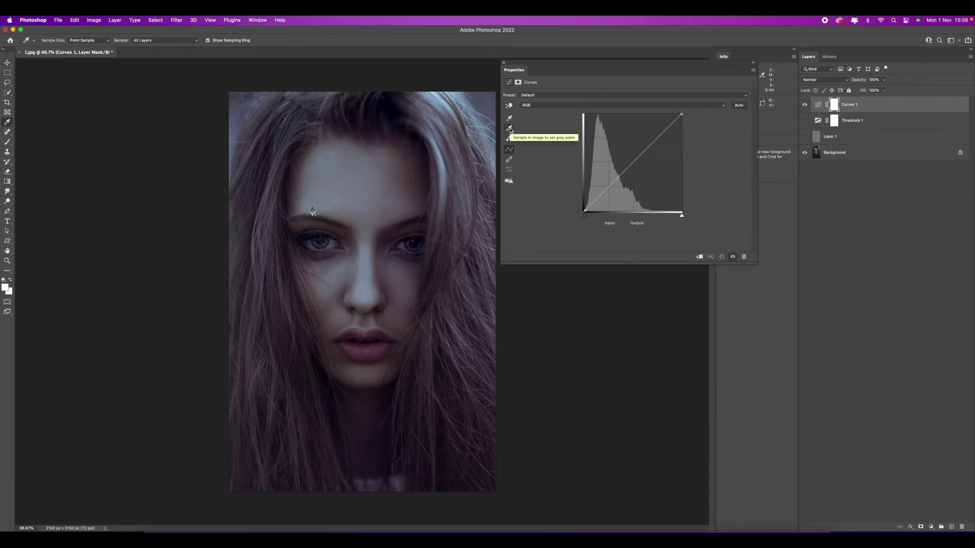
left_click(510, 129)
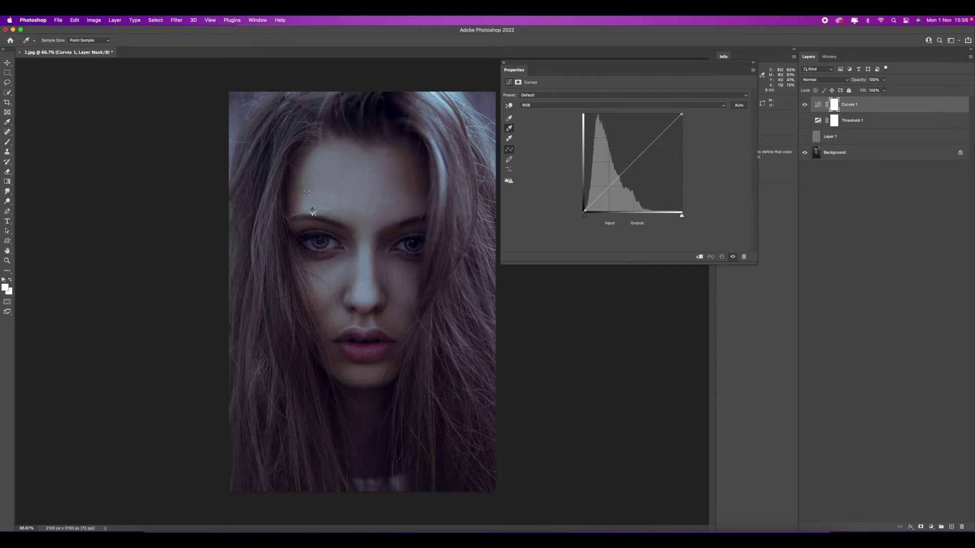
key("super+equal")
key("super+equal")
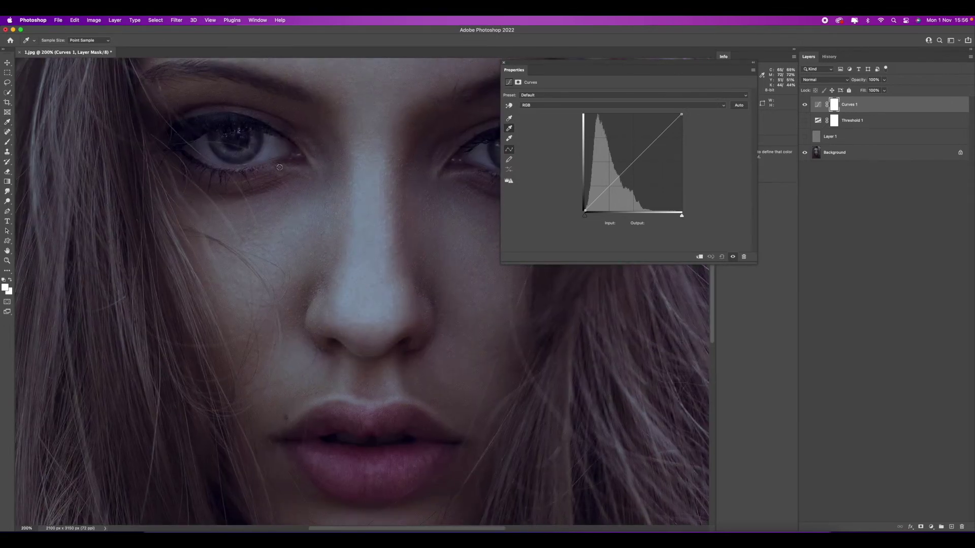
key("space")
left_click_drag(254, 149, 317, 229)
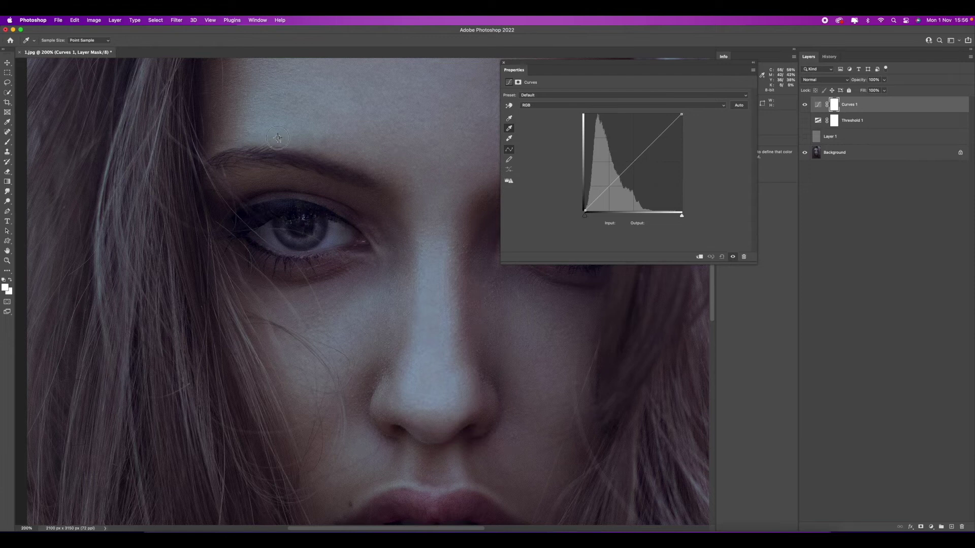
left_click(277, 138)
key("super+minus")
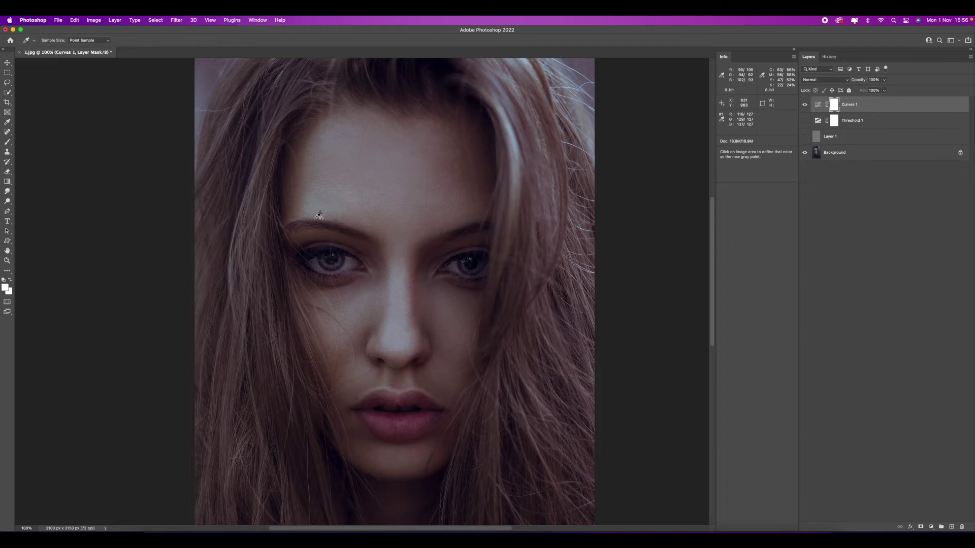
Delete the brow color sampler and hide Curves 1 to compare.
left_click(318, 215, "alt")
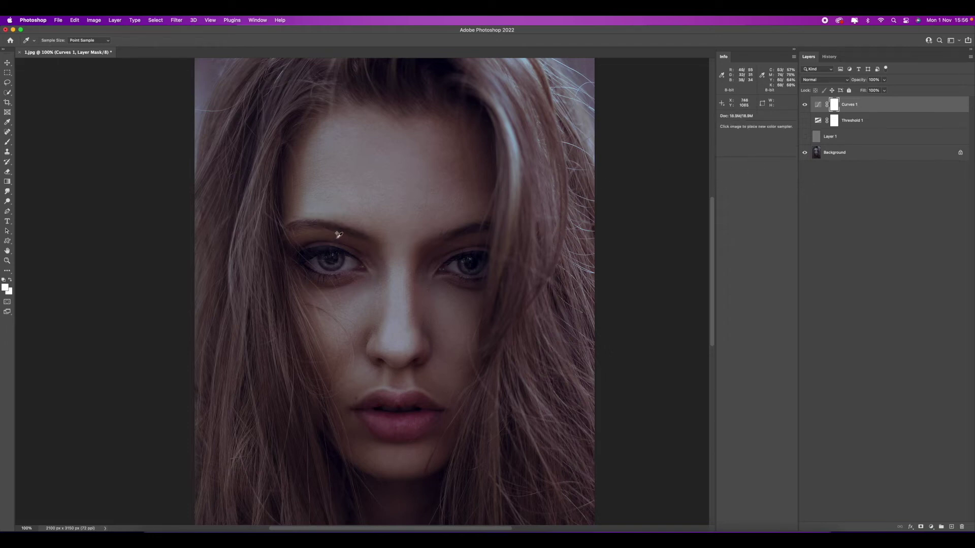
key("super+minus")
left_click(805, 105)
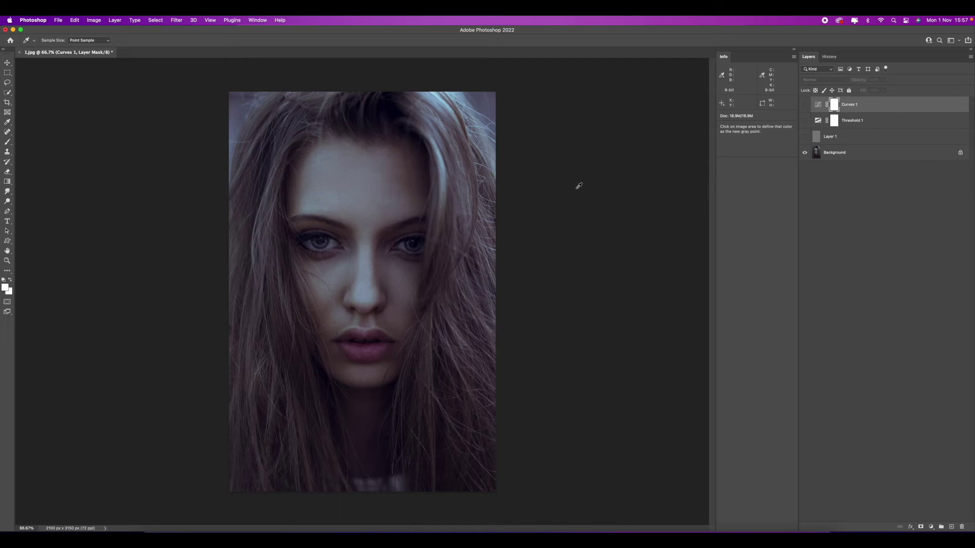
Toggle Curves 1, Layer 1 and Threshold 1, ending with Layer 1 shown and Curves 1 hidden.
left_click(805, 108)
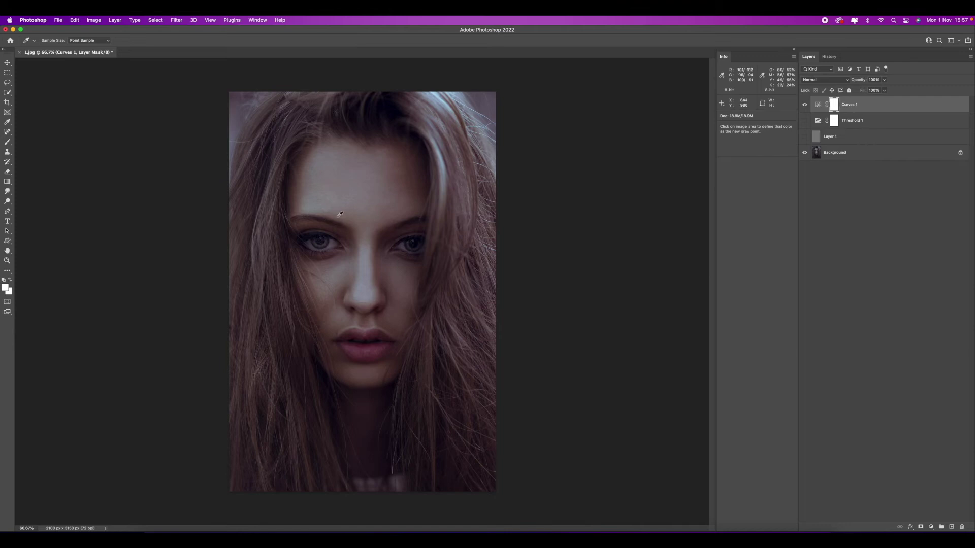
left_click(806, 138)
left_click(804, 105)
left_click(805, 122)
left_click(805, 122)
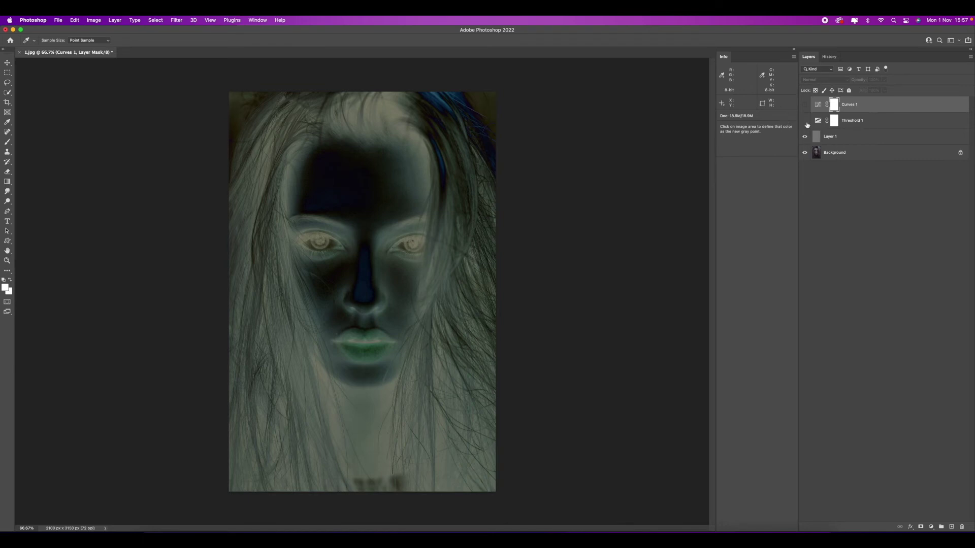
Show Threshold 1 and zoom to 500% on the dark patch above the nose.
left_click(805, 121)
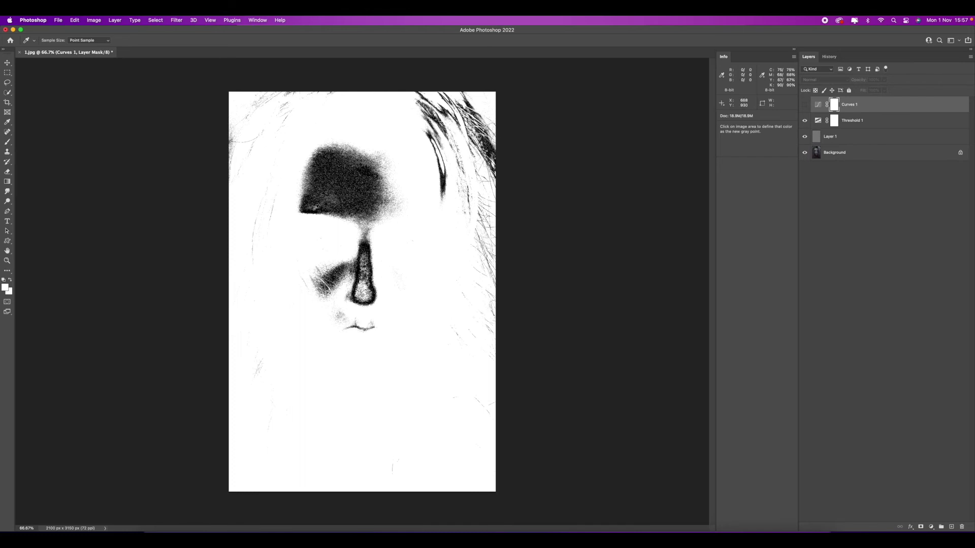
key("super+equal")
key("super+equal")
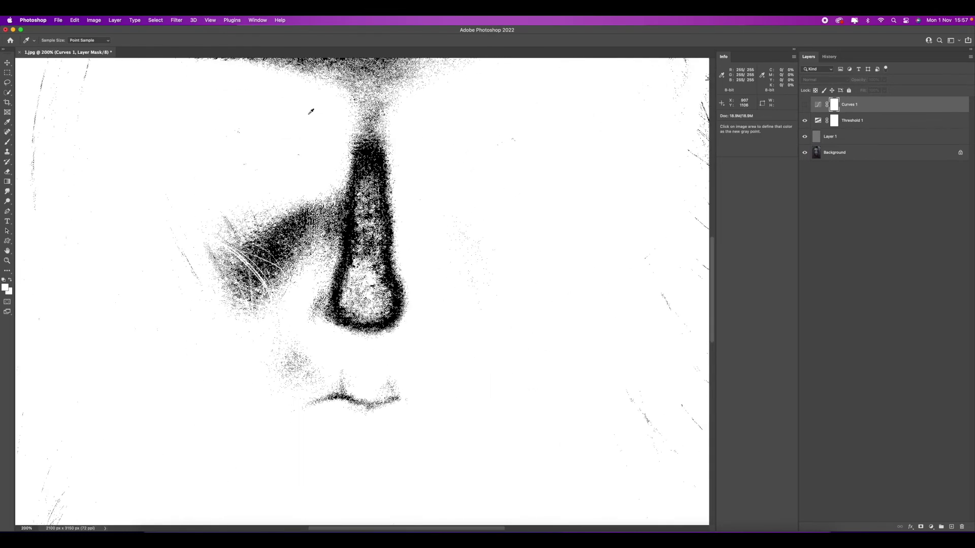
key("super+equal")
scroll(409, 350, "up", 5)
scroll(411, 362, "up", 1)
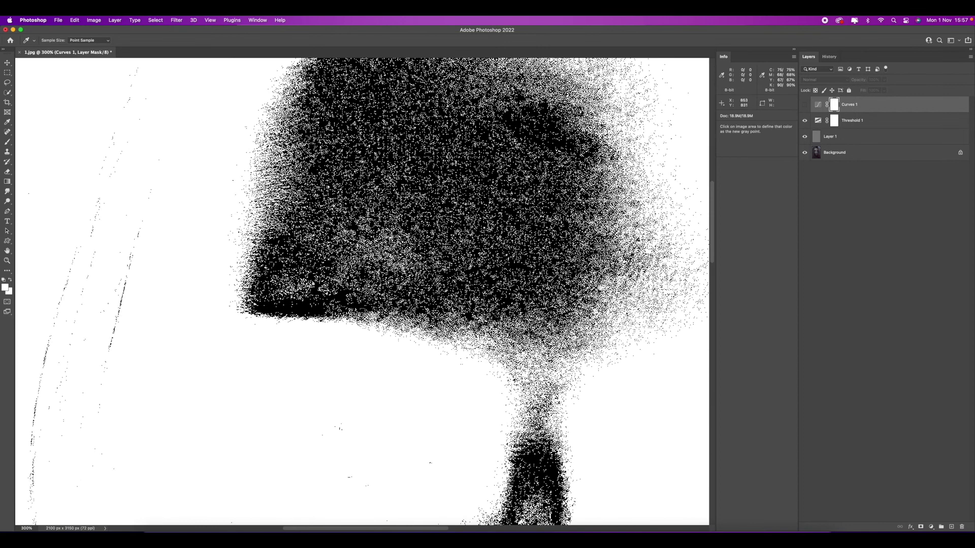
key("super+equal")
key("super+equal")
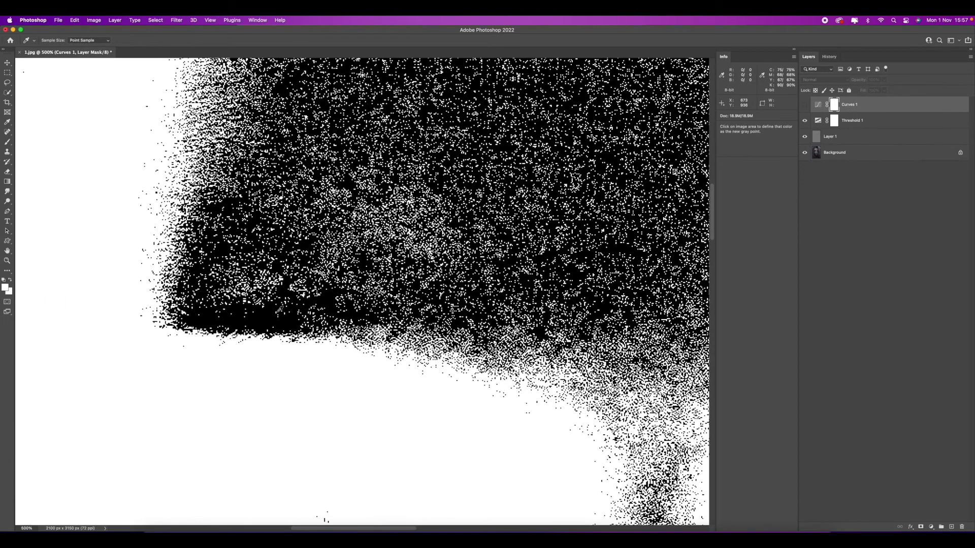
Turn Curves 1 on, hide Threshold 1 and Layer 1, and fit the portrait on screen.
left_click(804, 104)
left_click(804, 120)
left_click(804, 137)
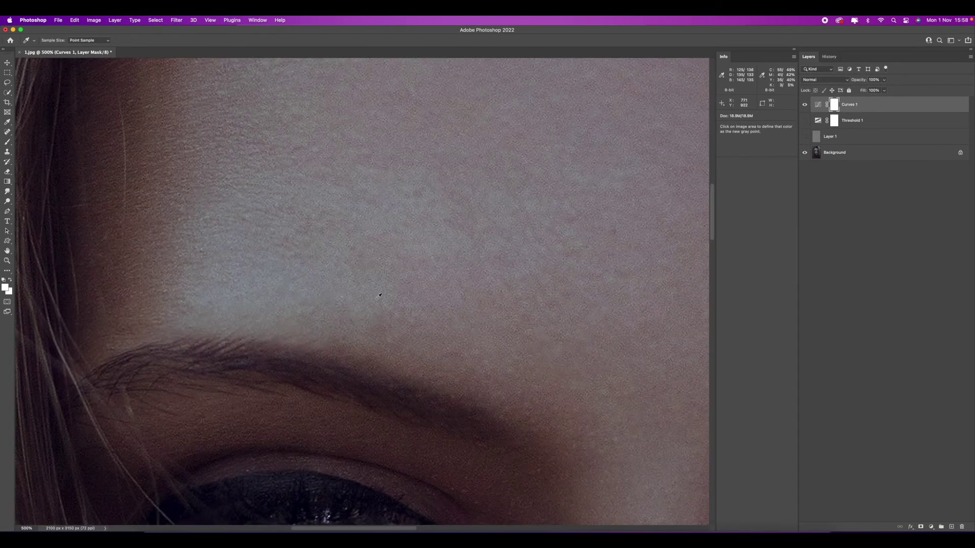
left_click(804, 120)
left_click(804, 136)
key("super+minus")
key("super+minus")
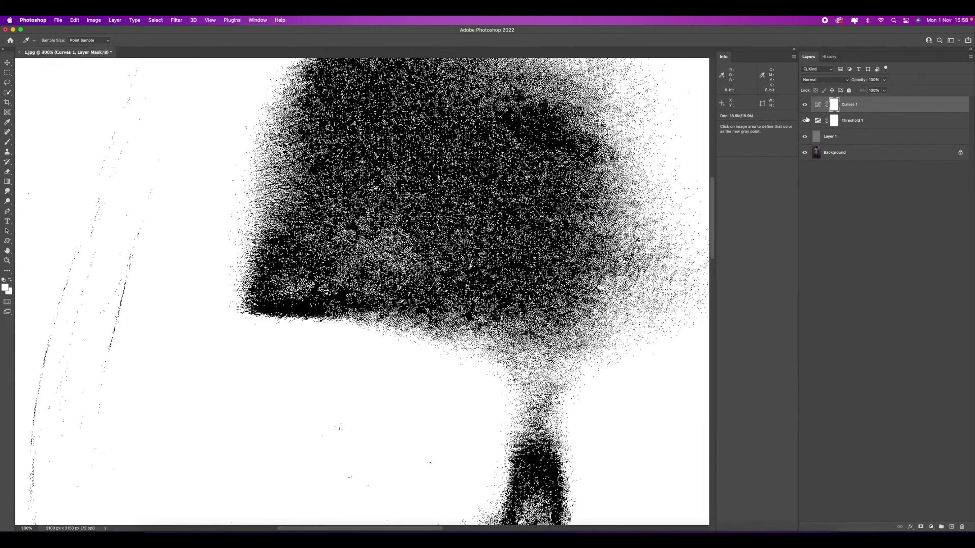
key("super+minus")
key("super+minus")
left_click(804, 120)
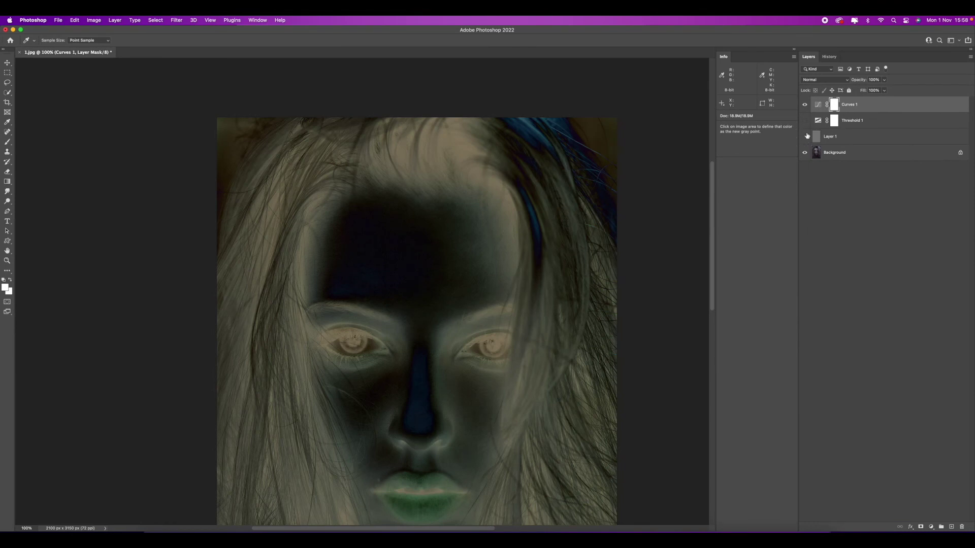
left_click(804, 136)
key("super+minus")
key("i")
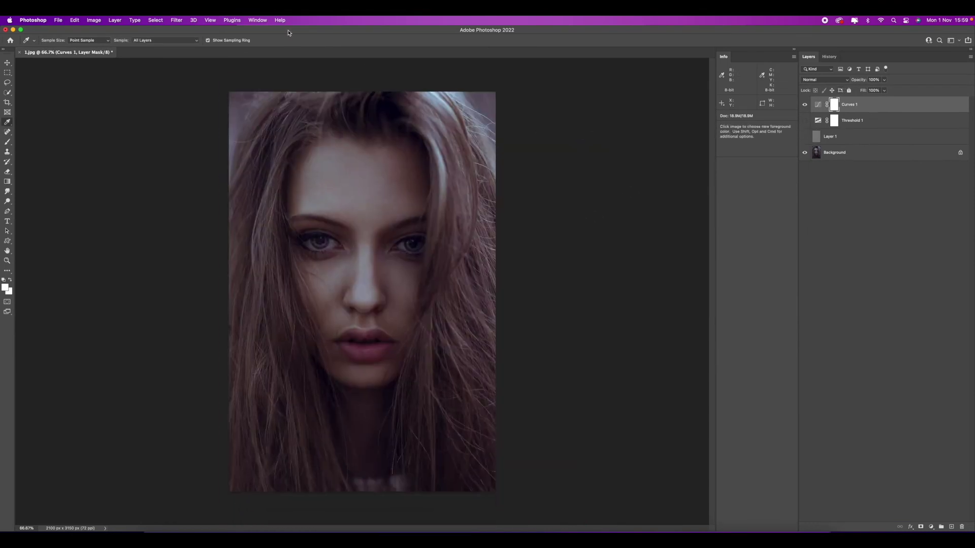
Flatten the image to one Background layer, discarding hidden layers, and go to Camera Raw Filter.
left_click(114, 20)
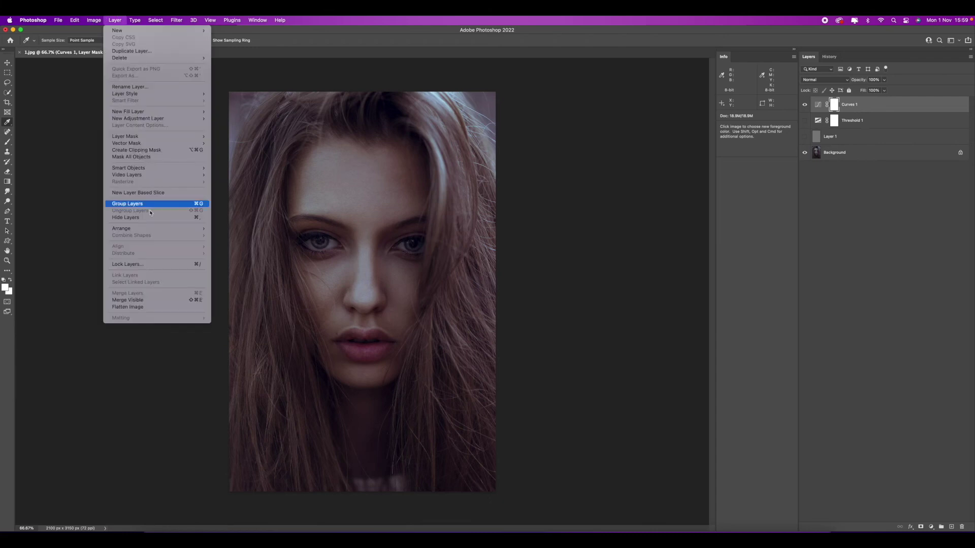
left_click(163, 311)
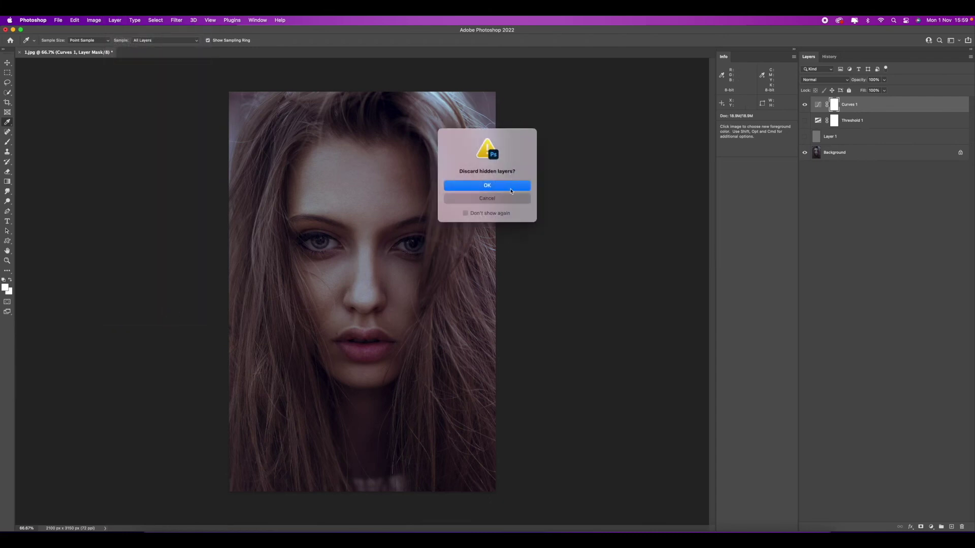
left_click(511, 188)
left_click(172, 20)
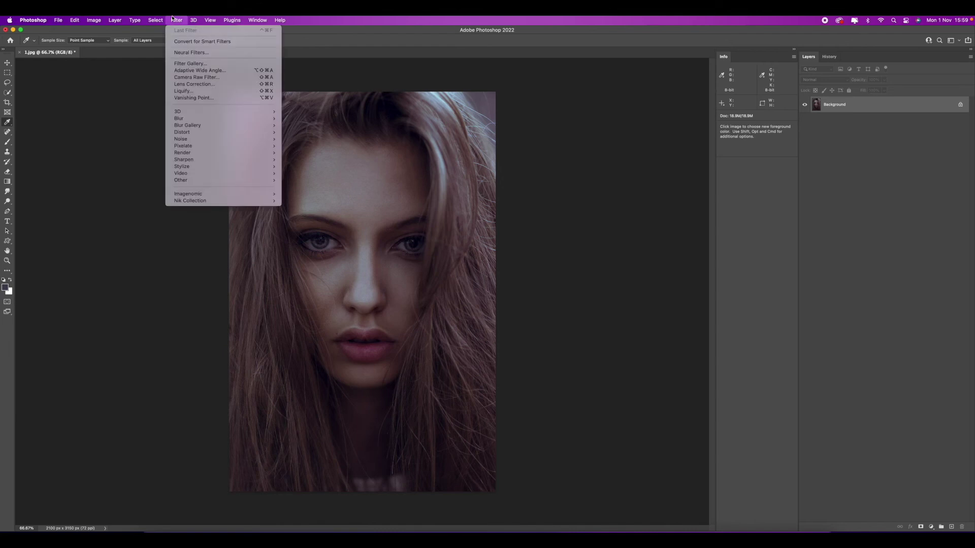
In Camera Raw, cool Temperature to -4, then sample the forehead with the White Balance eyedropper.
left_click(205, 77)
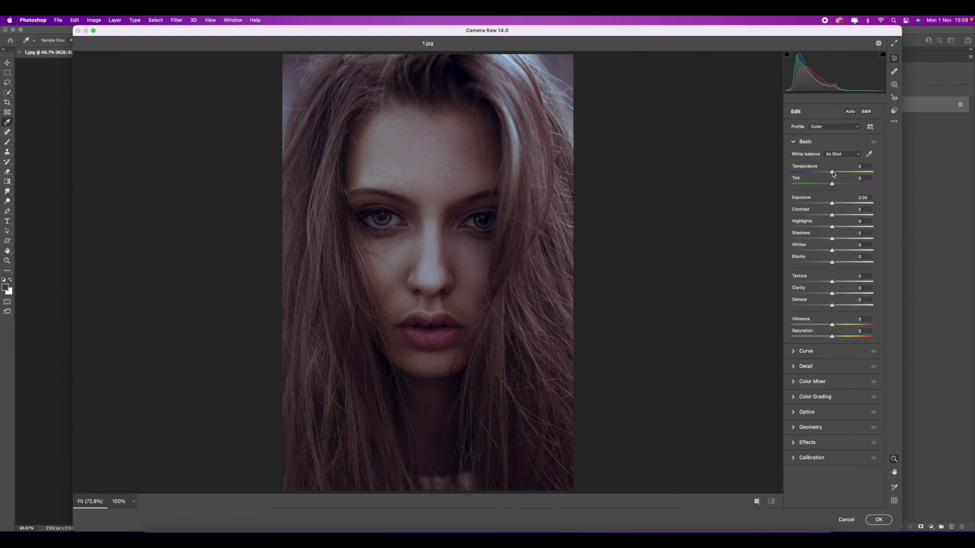
left_click(833, 174)
left_click_drag(833, 174, 830, 174)
left_click(395, 186)
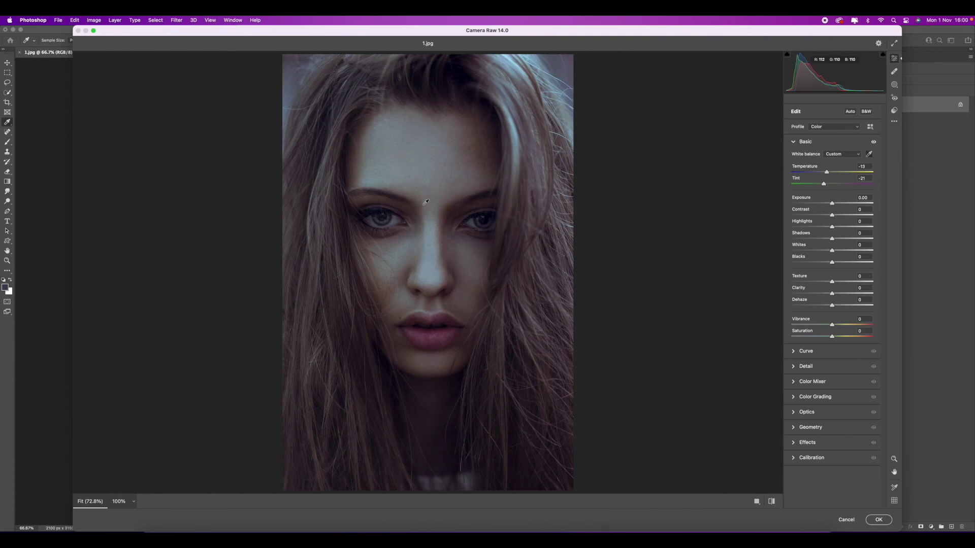
left_click(409, 183)
Reset white balance to As Shot and nudge Temperature to -2.
left_click(857, 155)
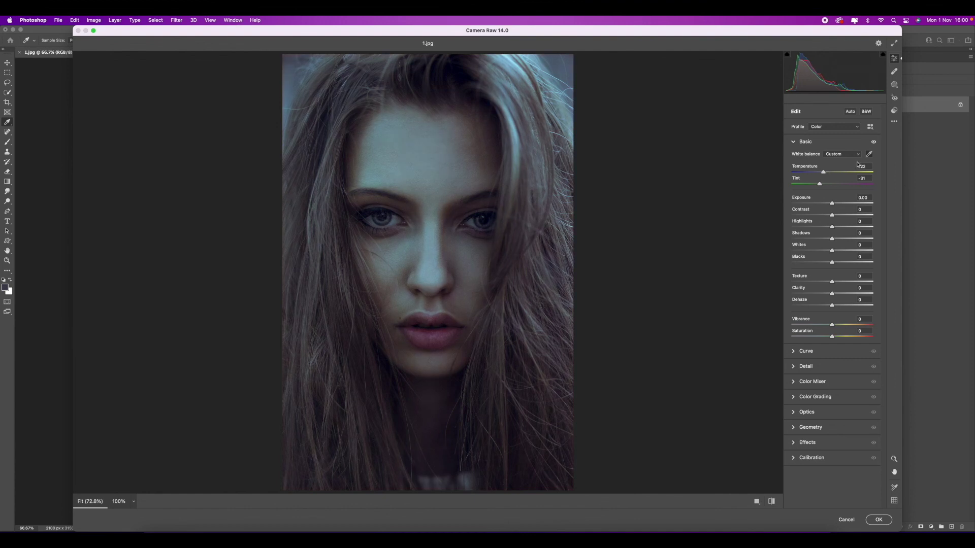
left_click(832, 172)
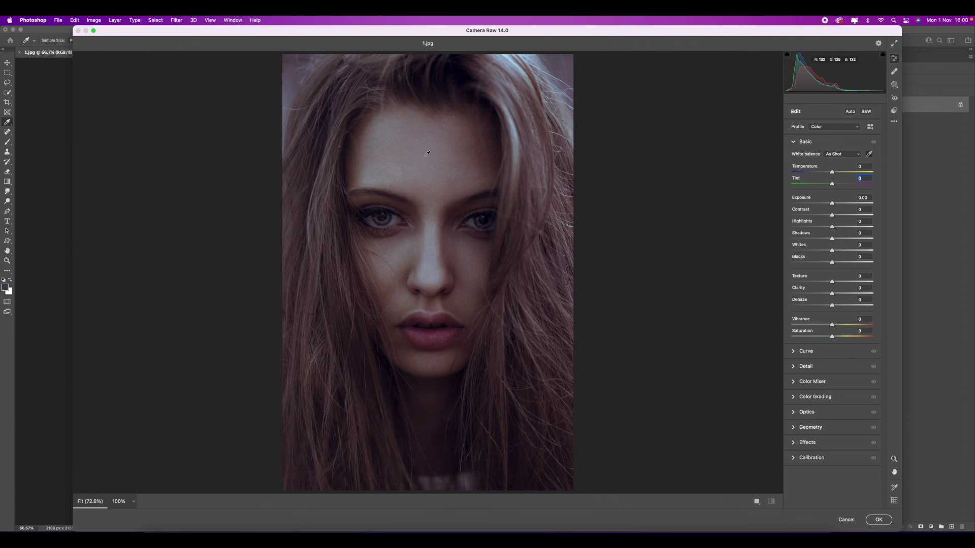
left_click_drag(833, 174, 830, 174)
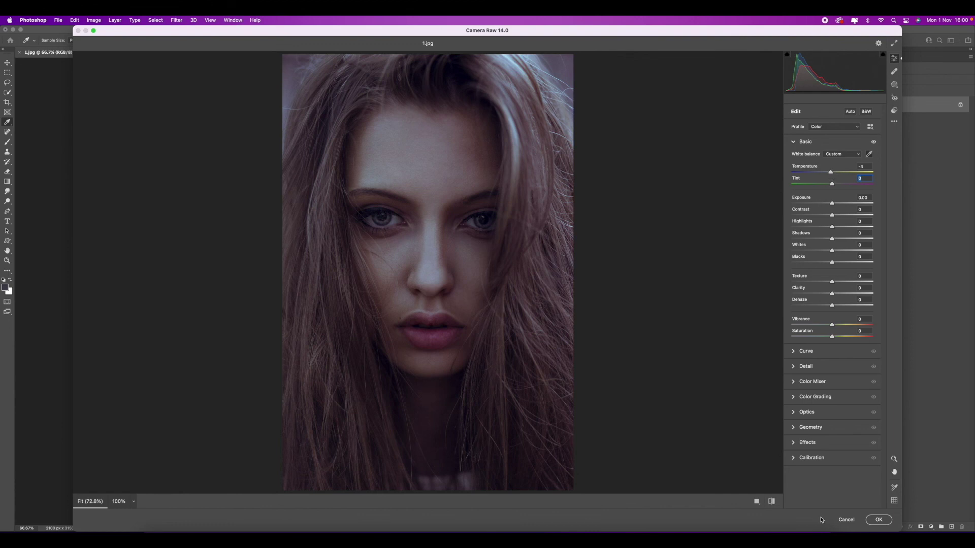
Apply the Camera Raw filter, compare against the 1.jpg snapshot in History, then return to Camera Raw Filter.
left_click(877, 520)
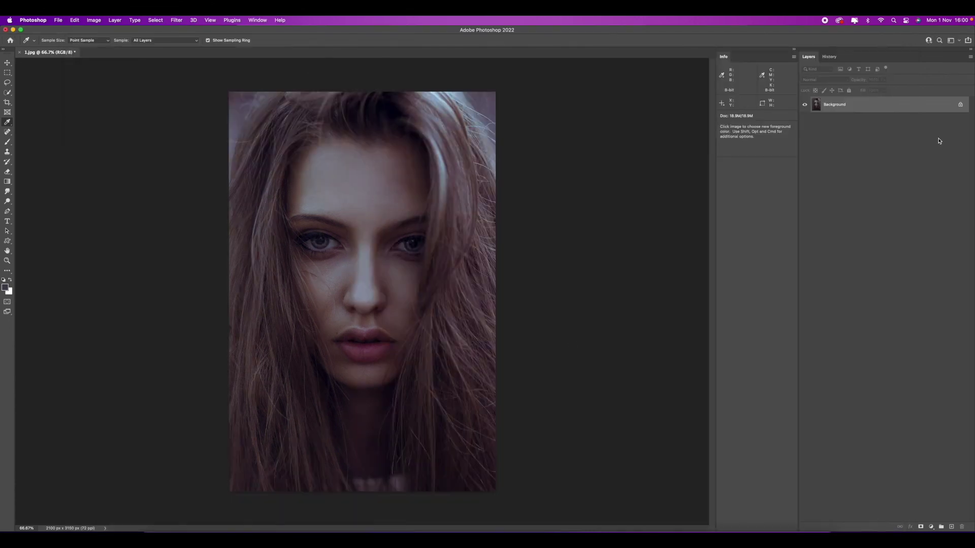
left_click(829, 57)
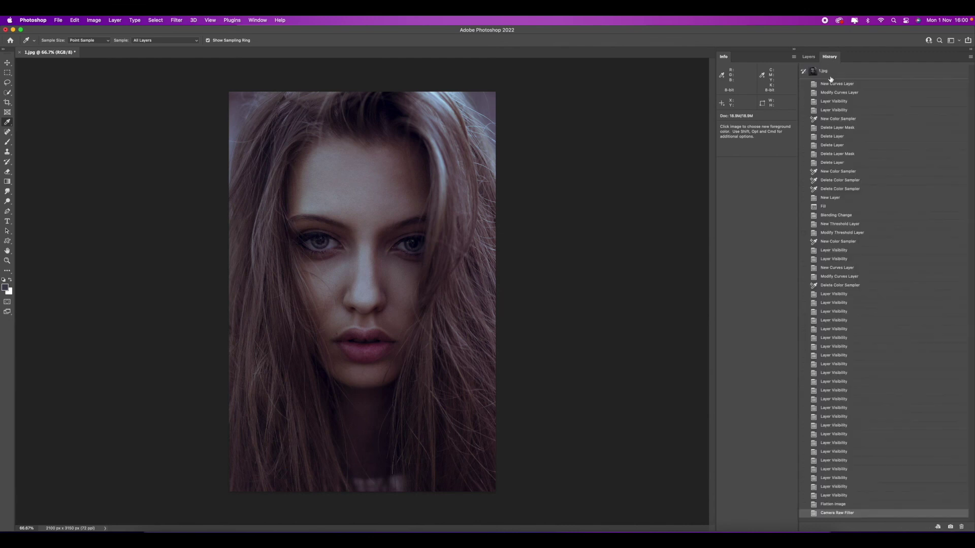
left_click(832, 72)
left_click(844, 514)
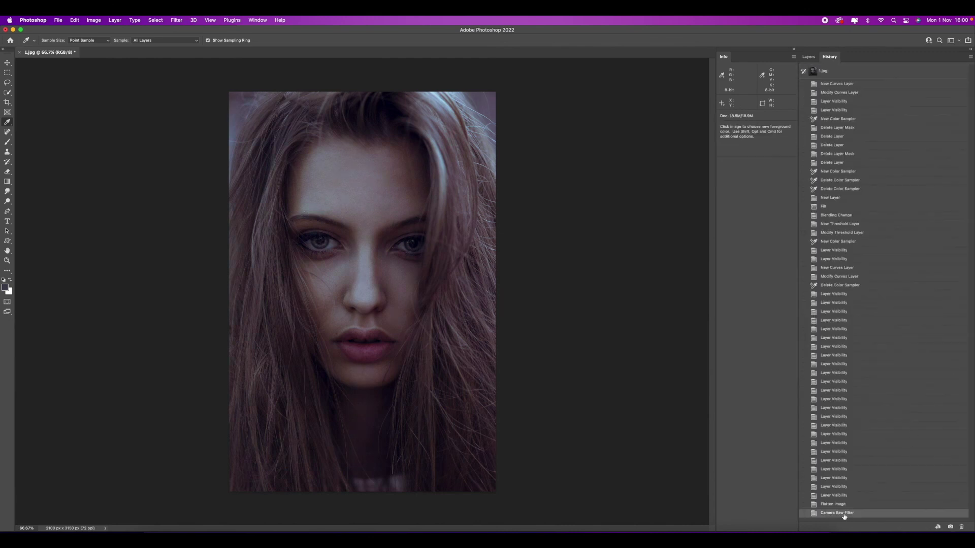